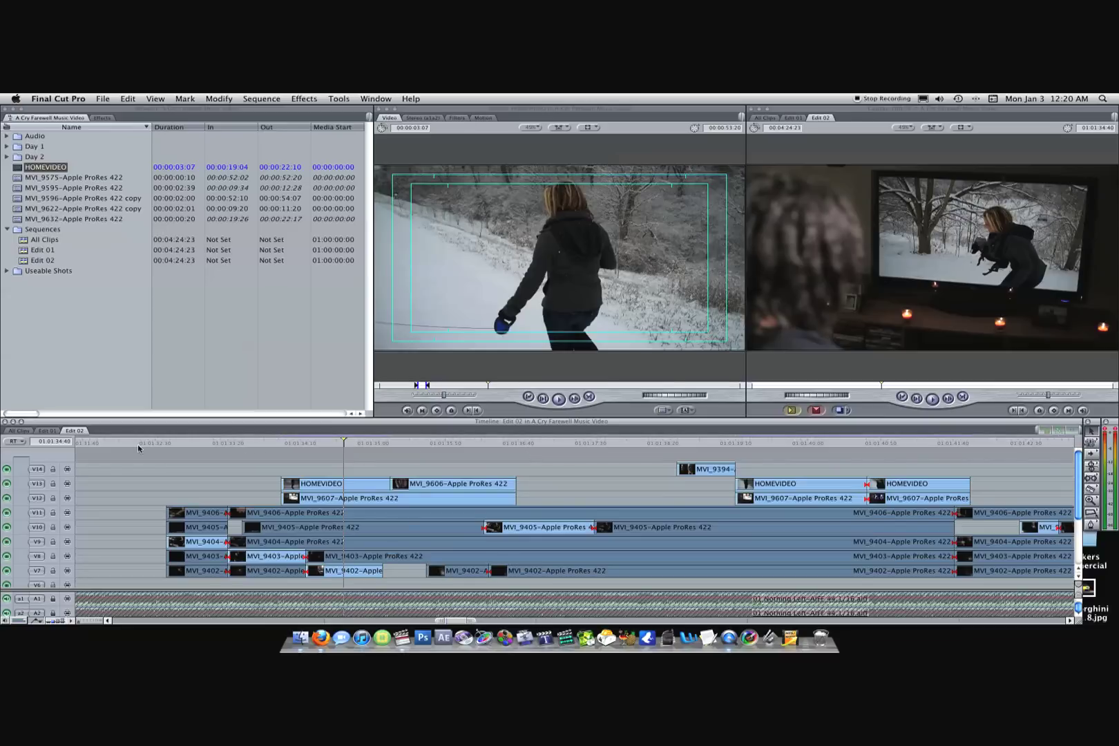
# Play the sequence from an earlier point, then stop and select the HOMEVIDEO clip
pyautogui.click(182, 442)
pyautogui.press('space')
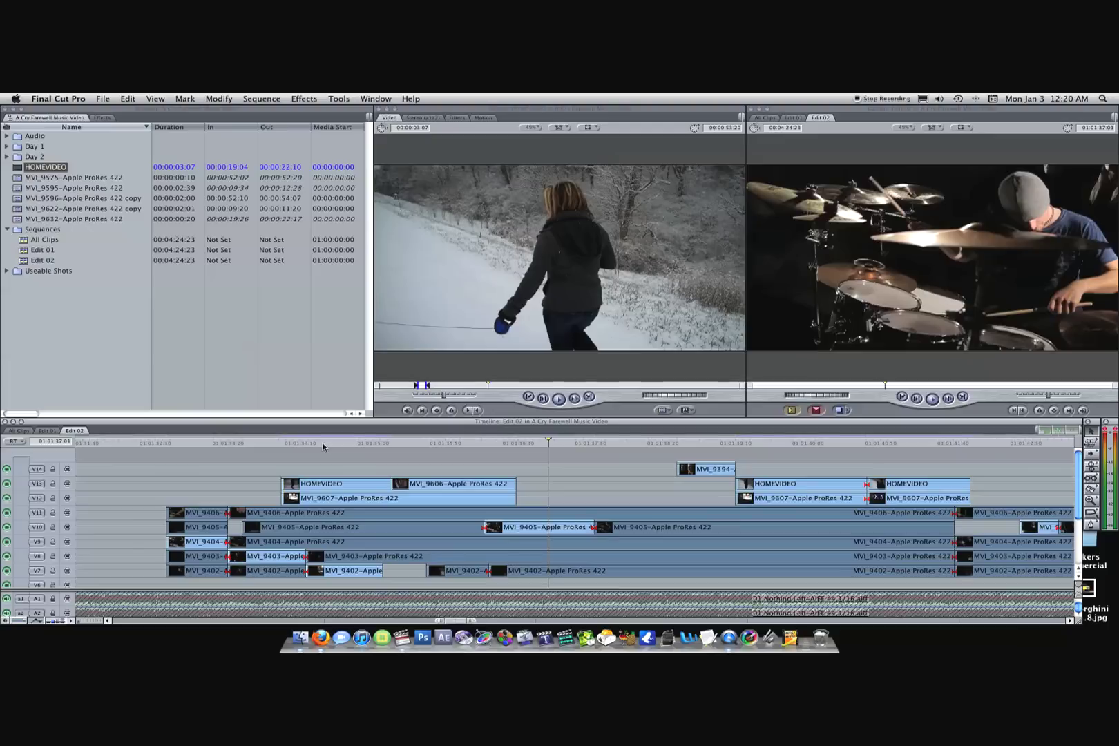
pyautogui.click(326, 442)
pyautogui.click(327, 484)
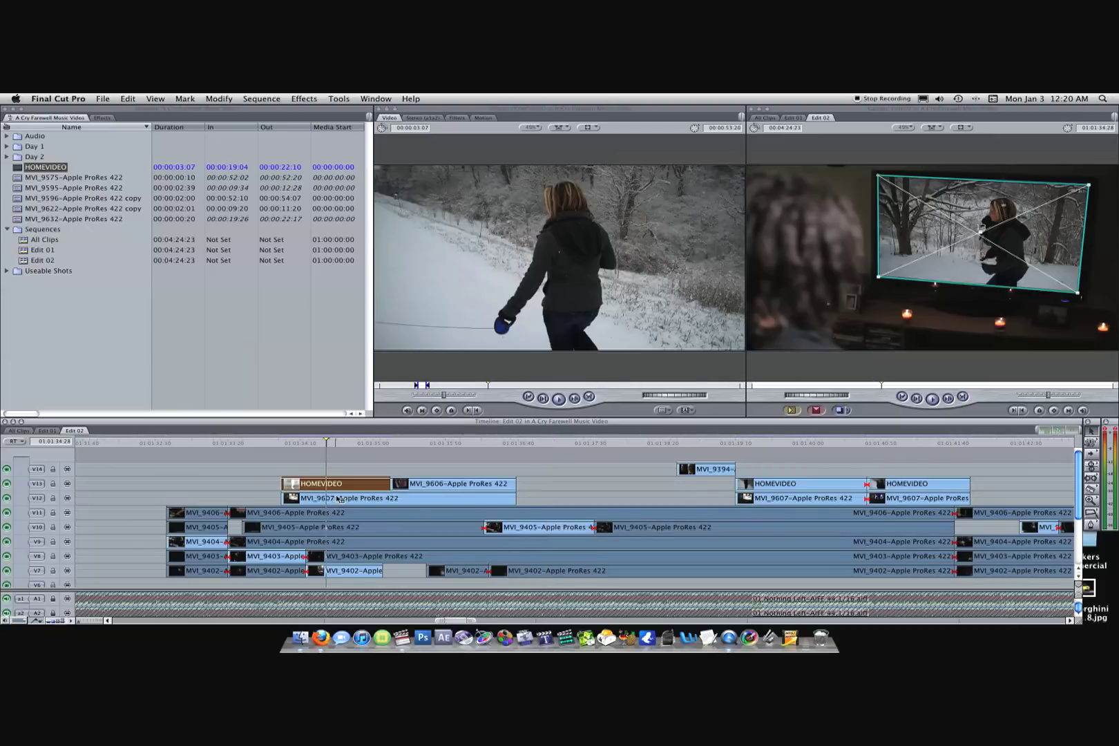
# Toggle the HOMEVIDEO clip off, then restore its snow footage inside the TV screen
pyautogui.hotkey('ctrl', 'b')
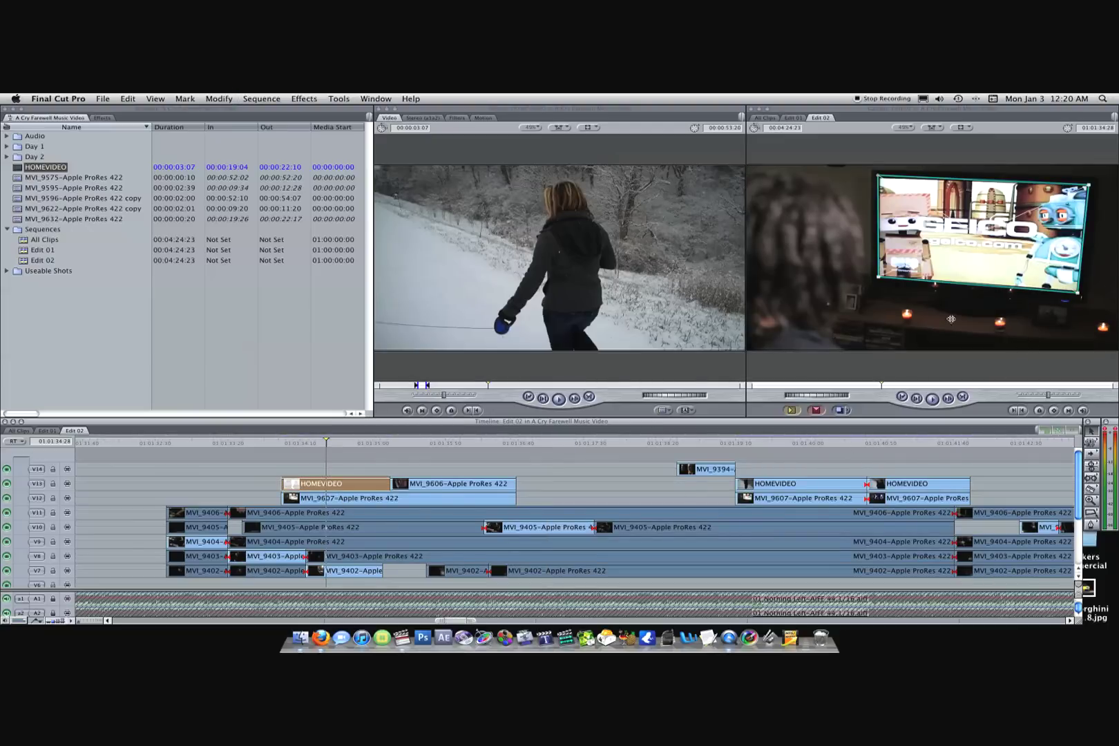
pyautogui.click(642, 498)
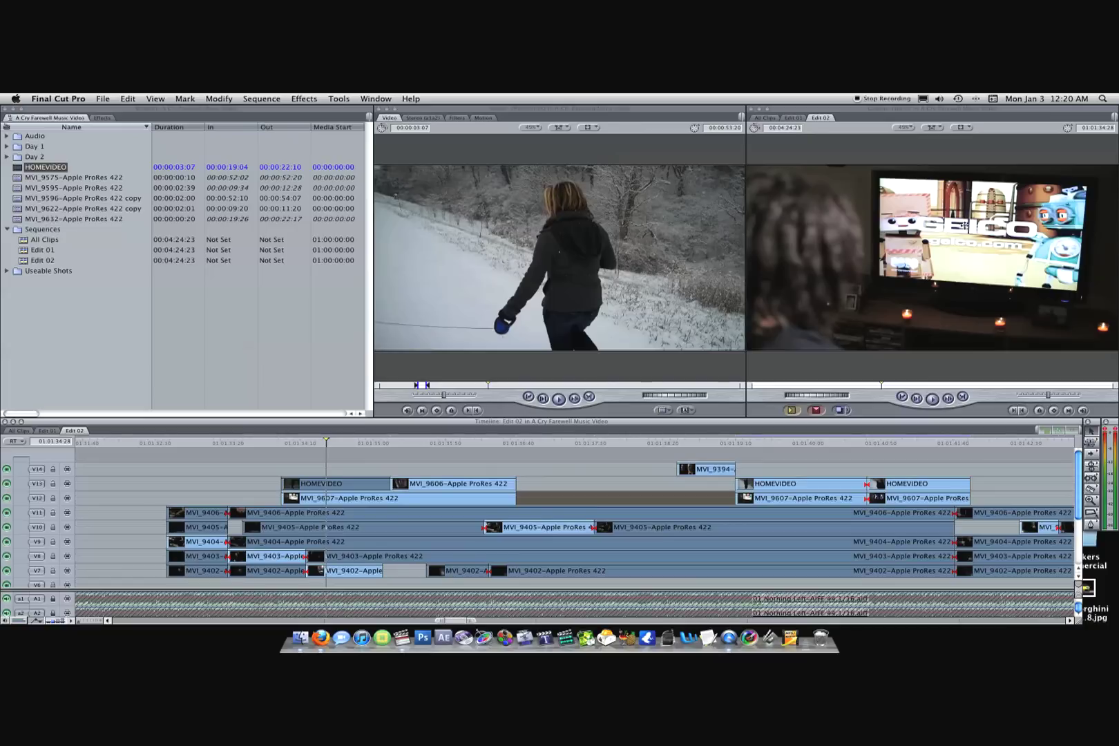
pyautogui.click(337, 486)
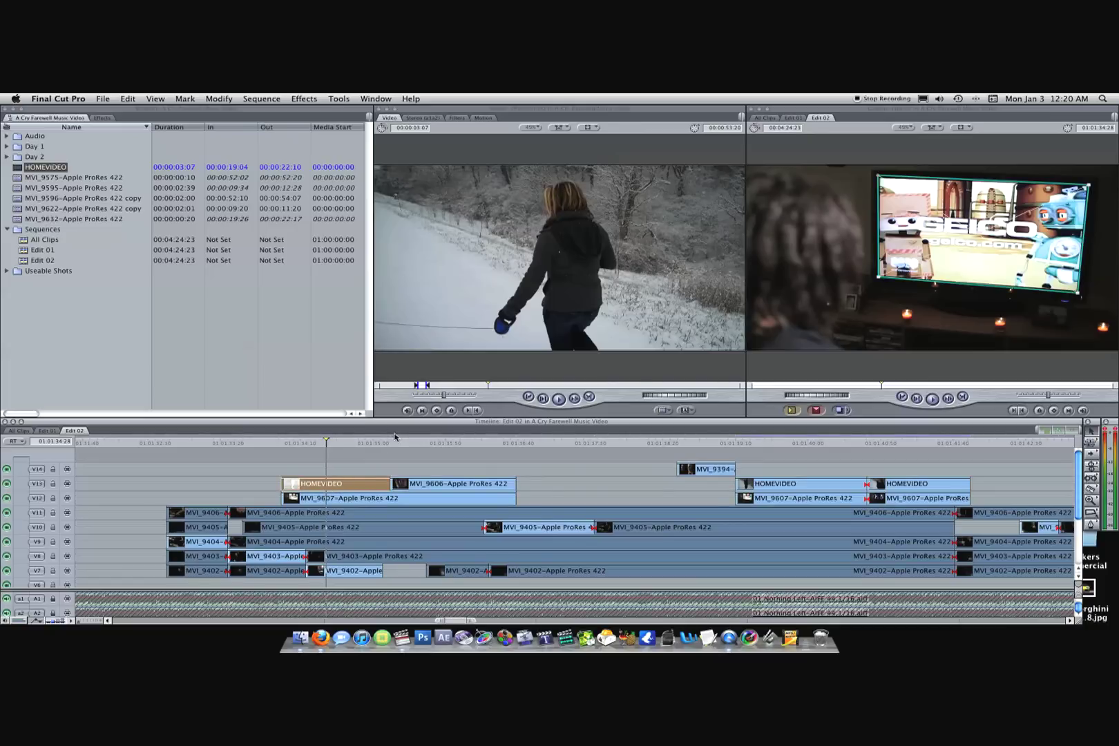
pyautogui.press('F11')
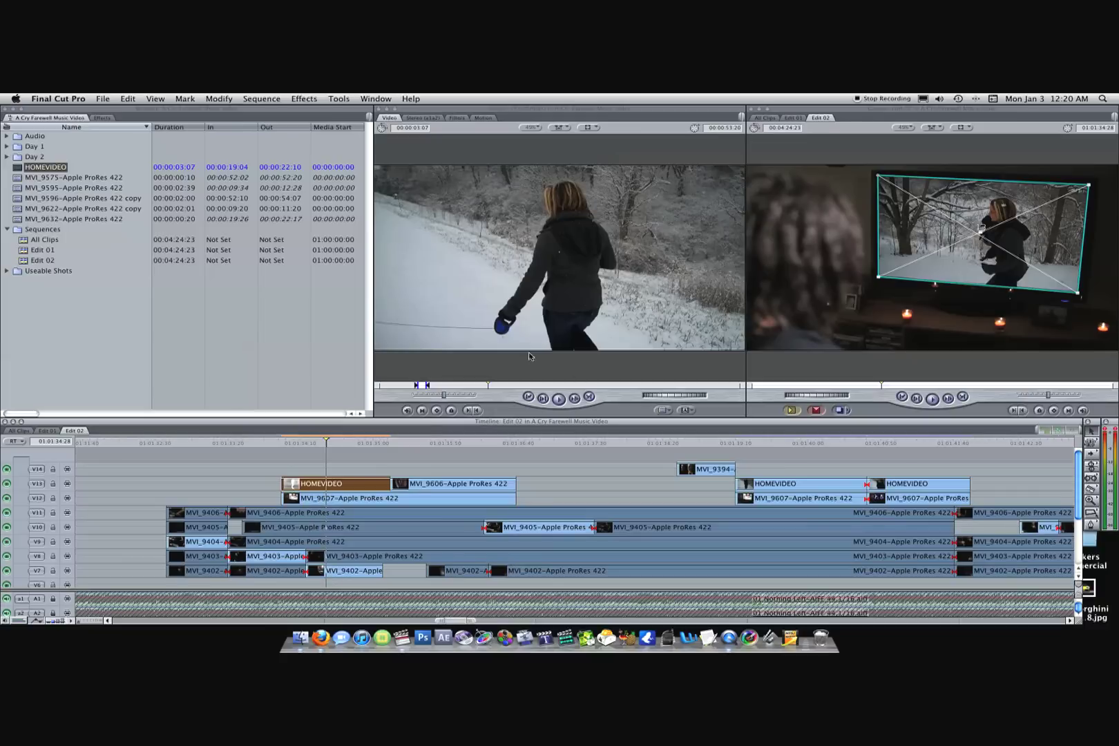
pyautogui.click(380, 461)
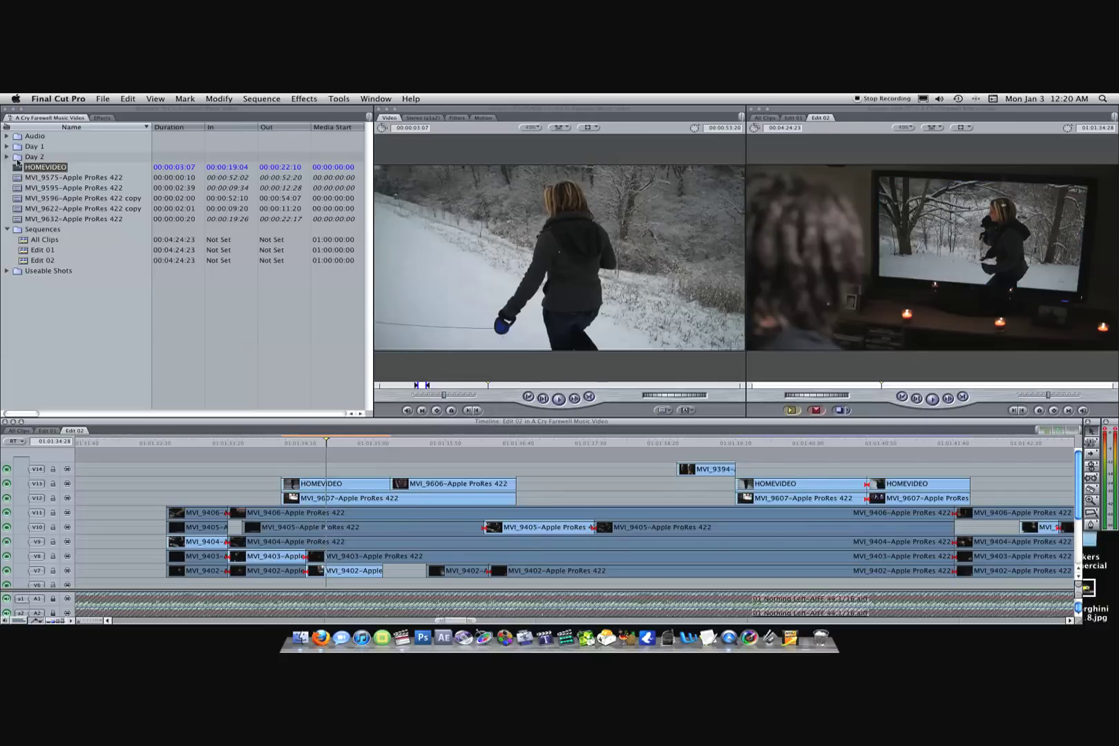
# Duplicate the Edit 02 sequence and rename the copy 'Test'
pyautogui.click(24, 260)
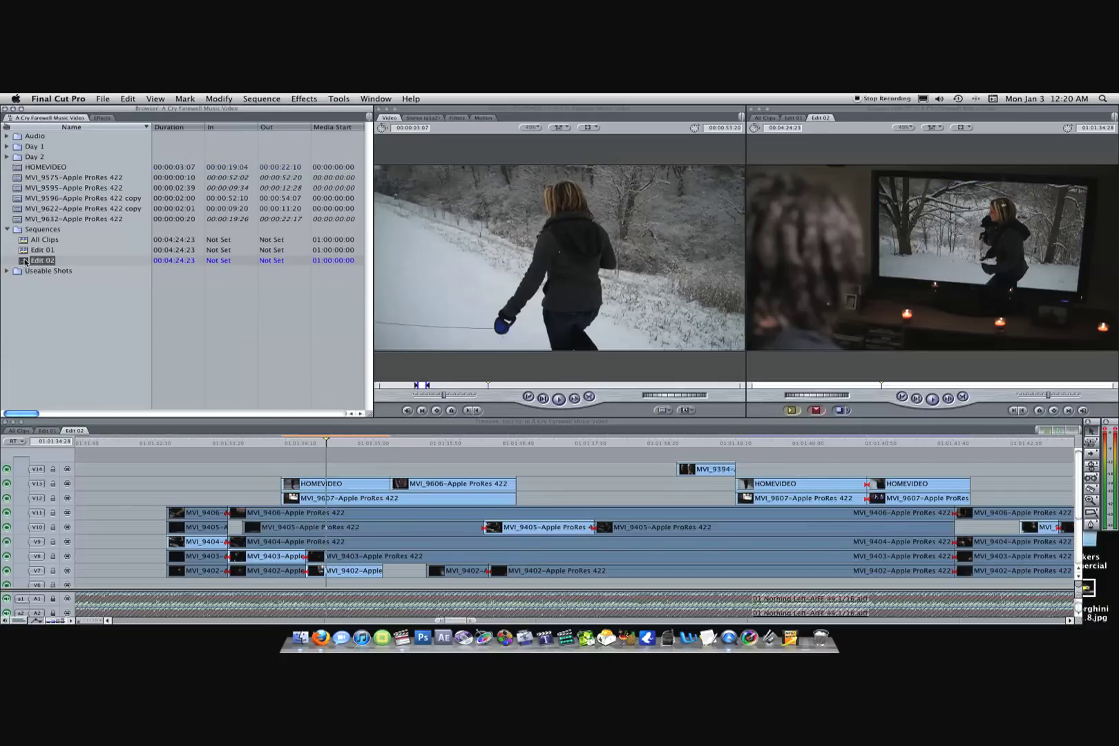
pyautogui.rightClick(26, 258)
pyautogui.click(81, 359)
pyautogui.click(40, 272)
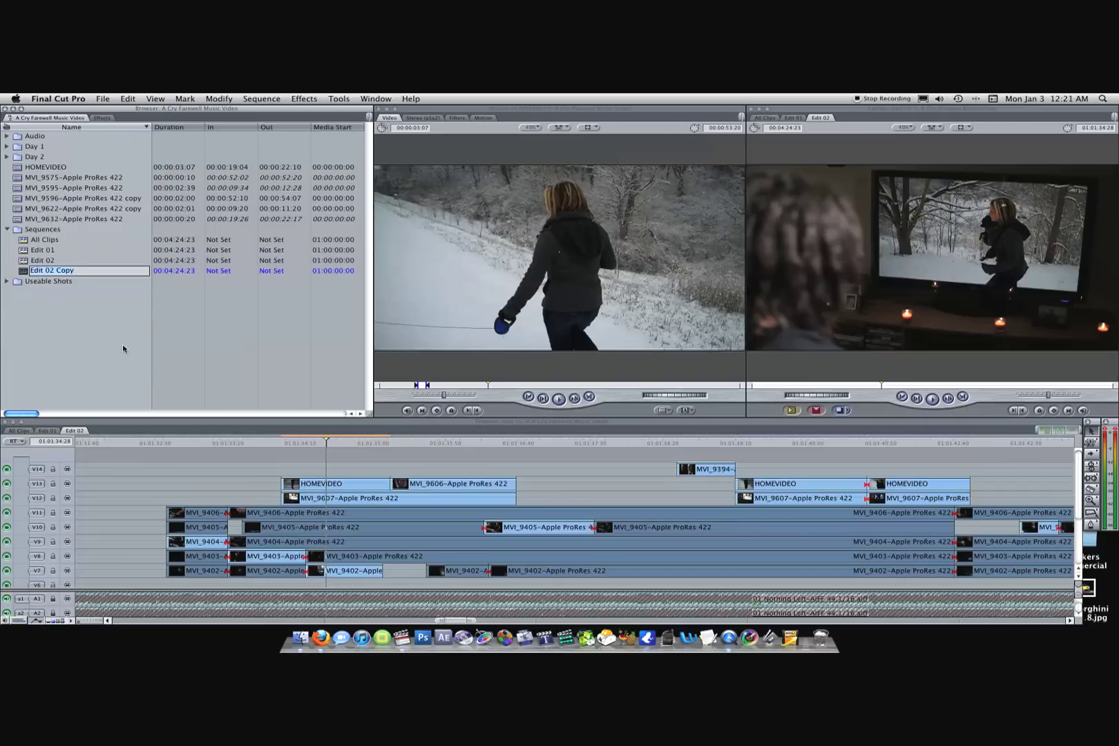
pyautogui.write('Test')
pyautogui.press('Return')
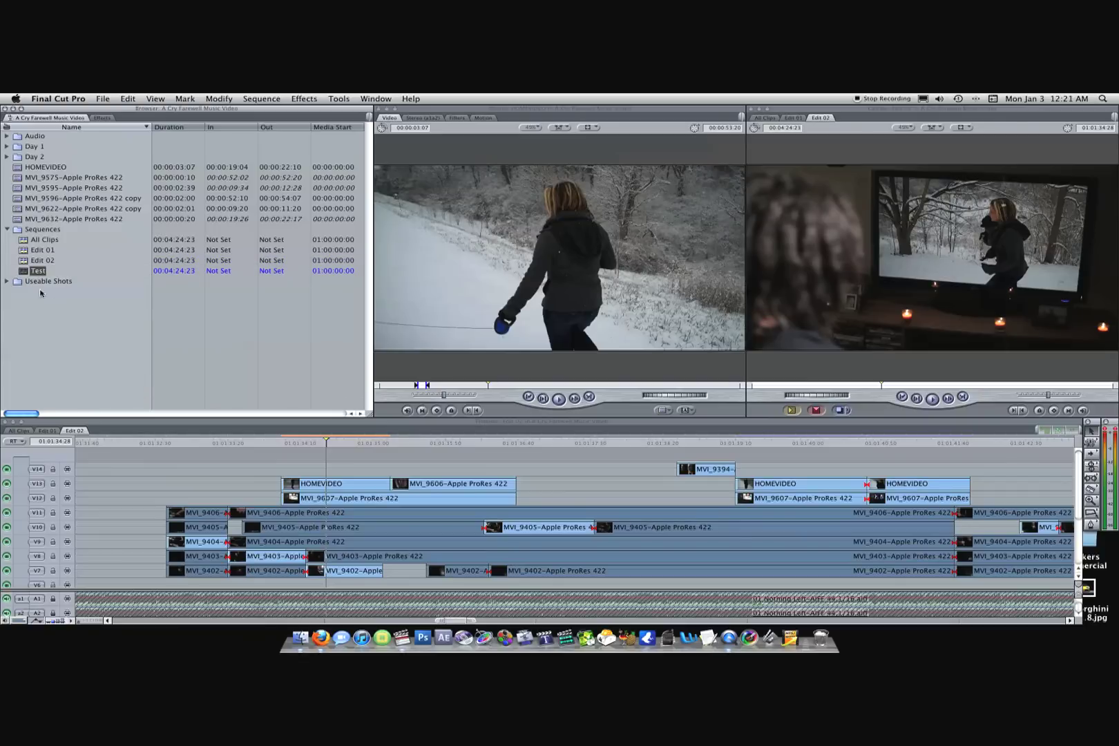
# Open the Test sequence and select the HOMEVIDEO clip on V13
pyautogui.doubleClick(28, 271)
pyautogui.scroll(4, 589, 480)
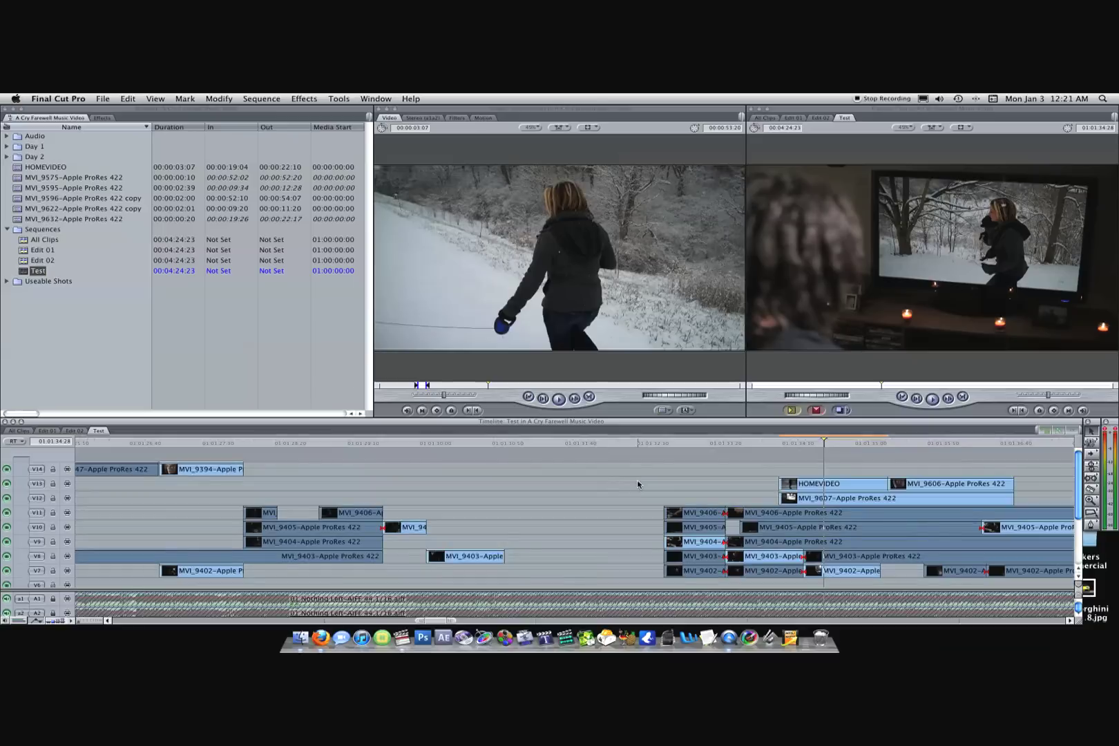
pyautogui.hscroll(5, 636, 479)
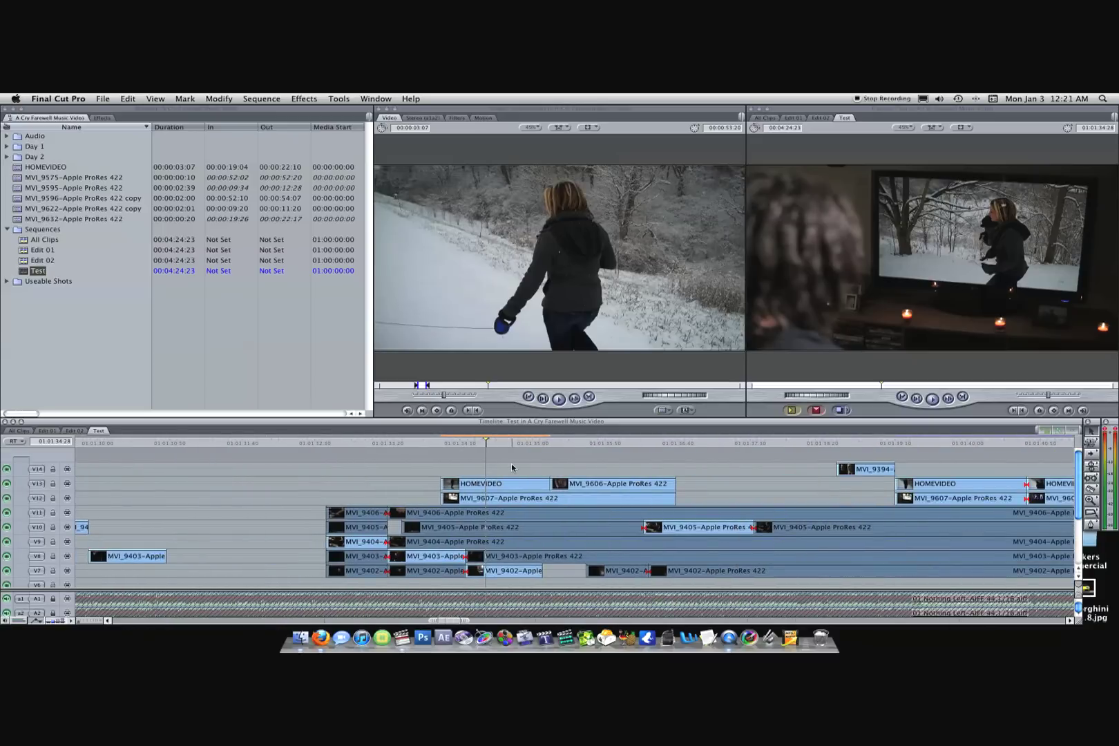
pyautogui.click(515, 484)
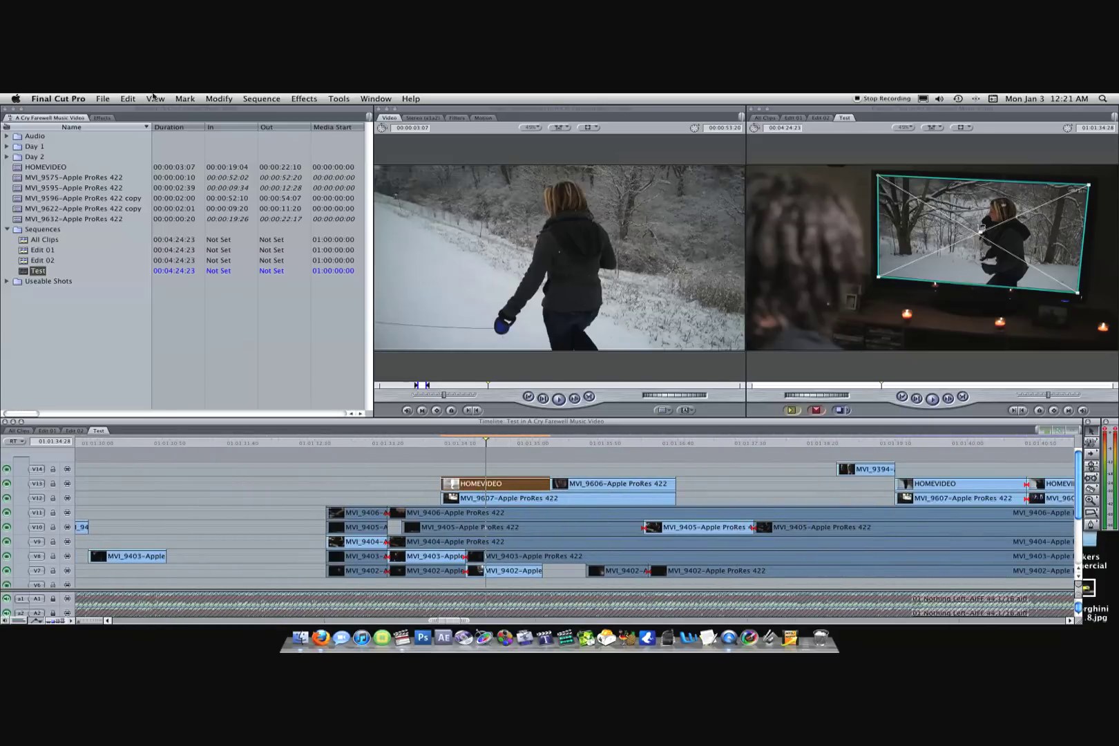
# Switch the canvas view to Image only, then back to Image+Wireframe
pyautogui.click(155, 99)
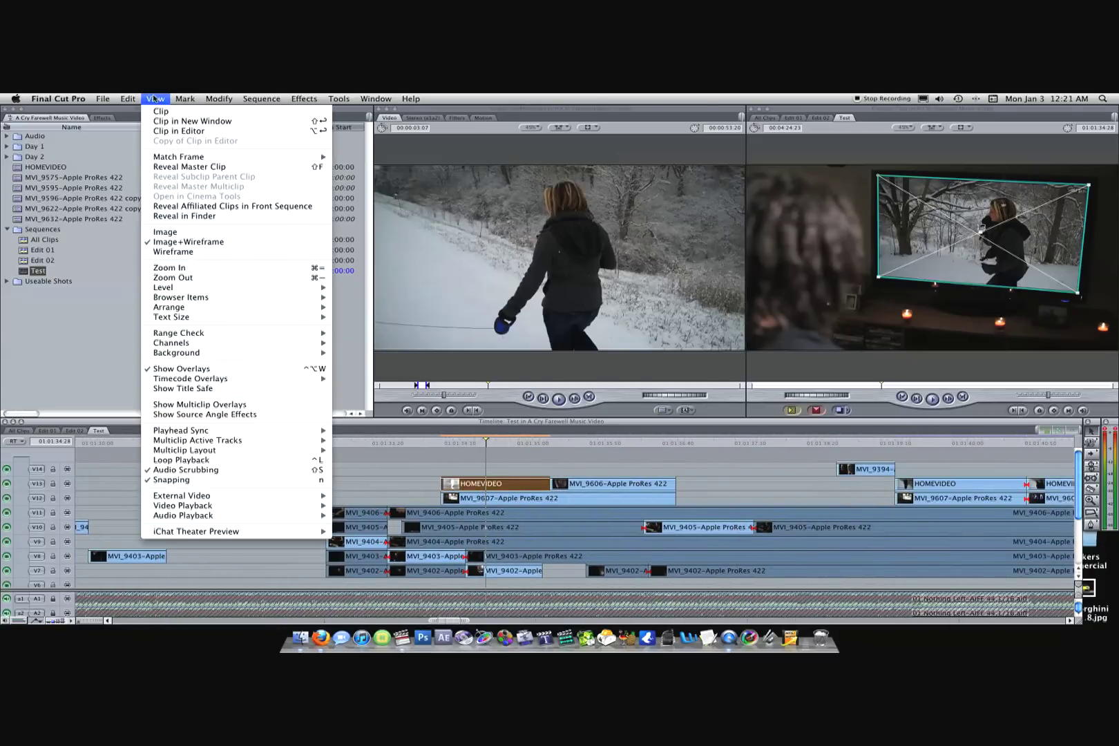
pyautogui.click(202, 232)
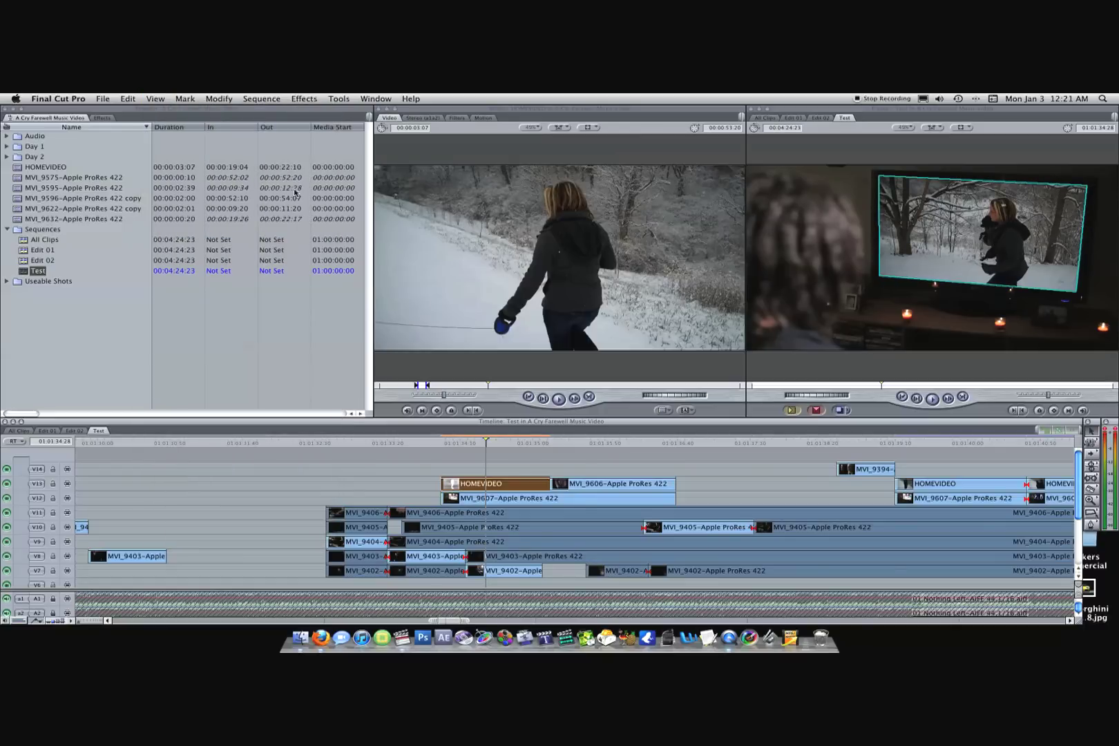
pyautogui.click(155, 99)
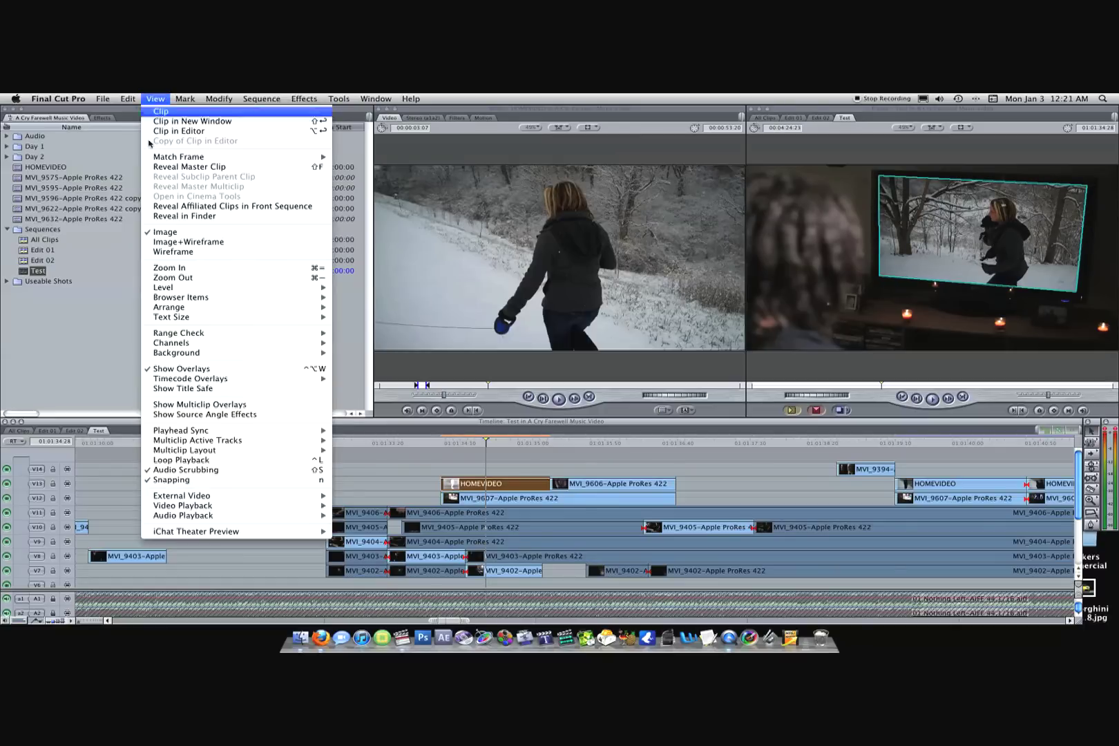
pyautogui.click(221, 242)
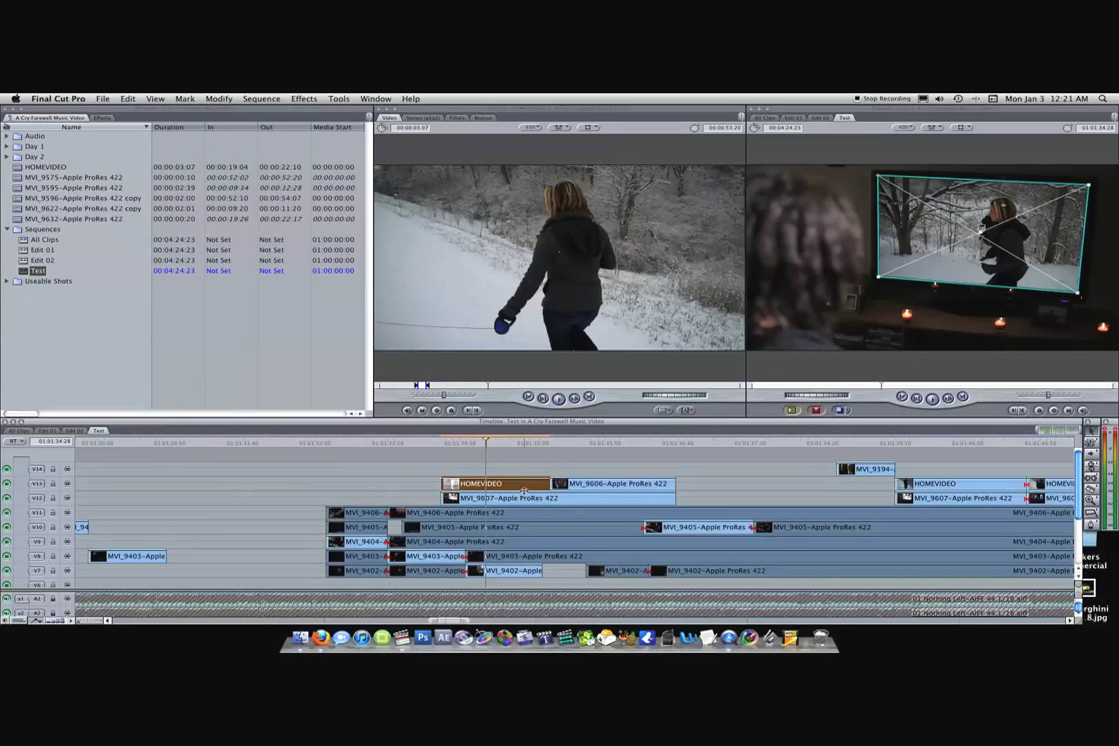
# Delete the old HOMEVIDEO clip and load the HOMEVIDEO source into the Viewer at an earlier frame
pyautogui.press('Delete')
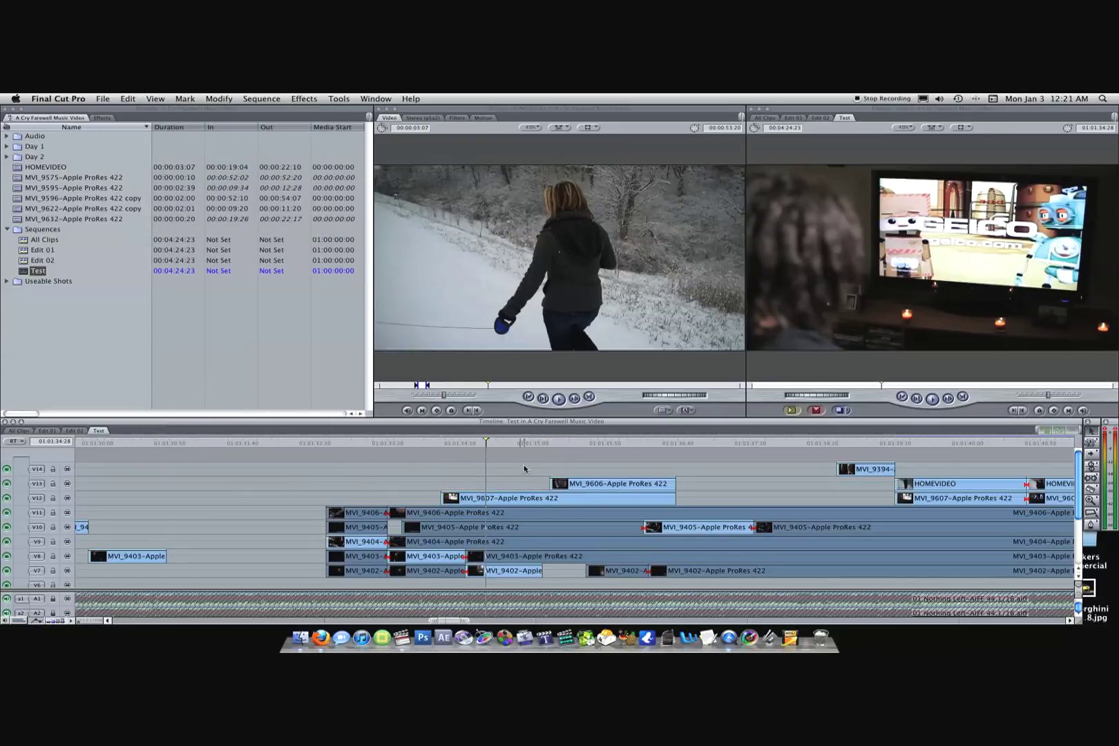
pyautogui.click(17, 168)
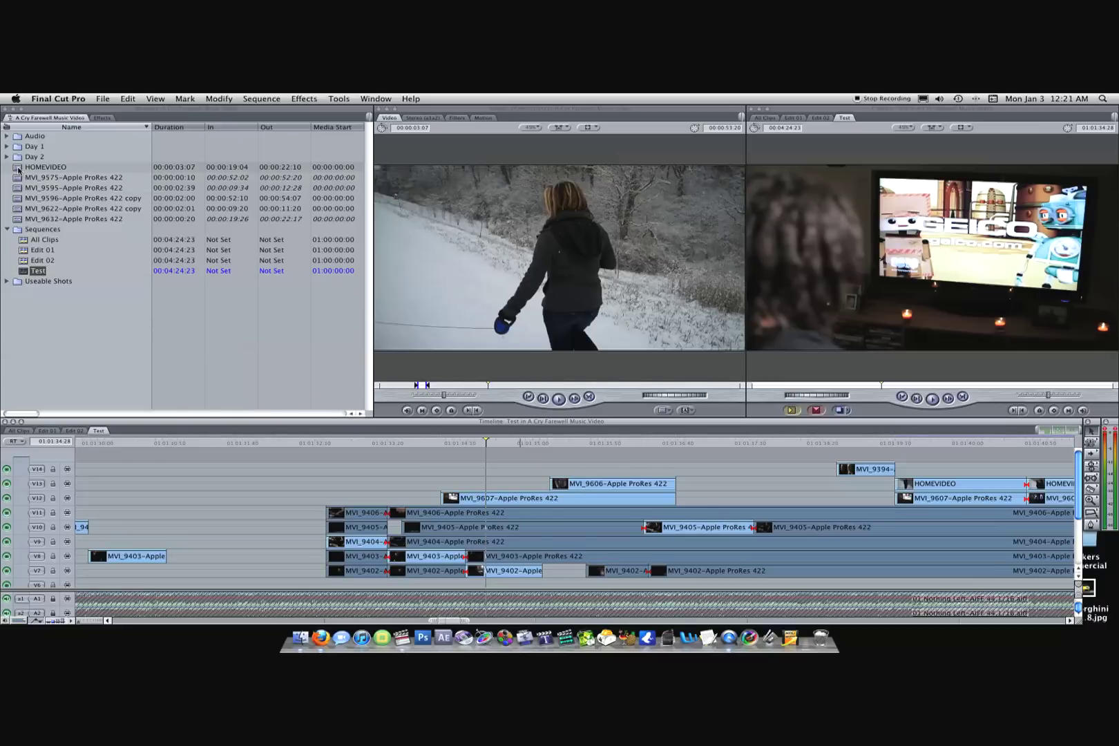
pyautogui.doubleClick(17, 167)
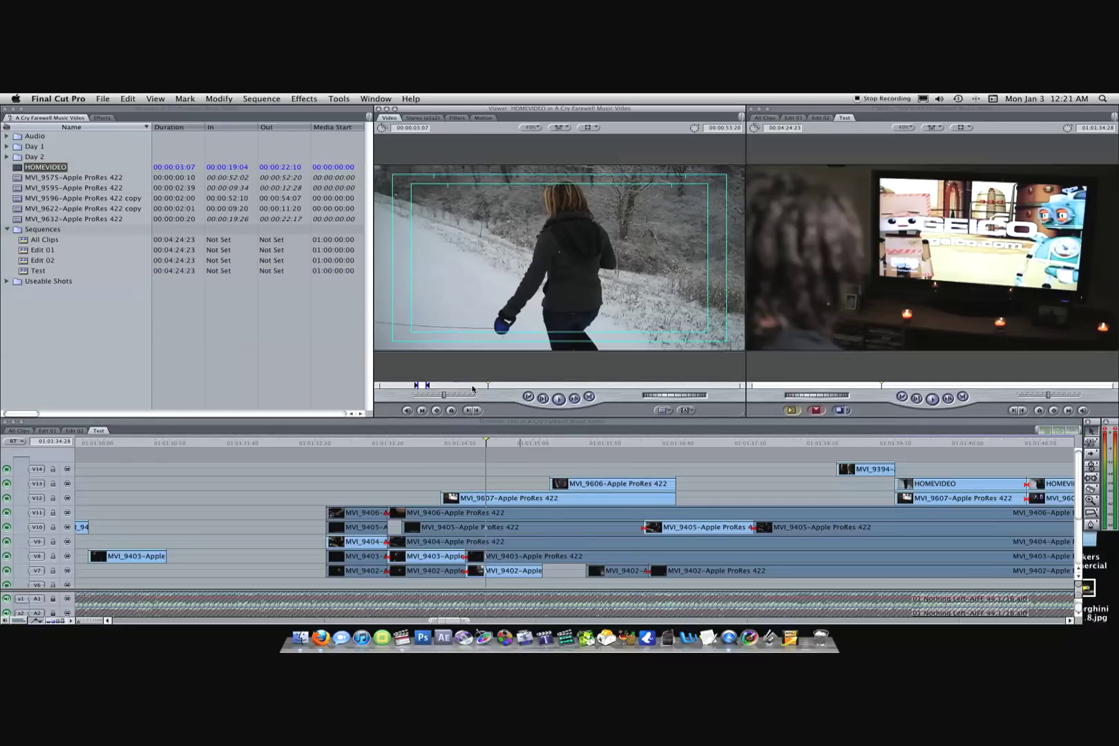
pyautogui.moveTo(473, 385); pyautogui.dragTo(424, 389)
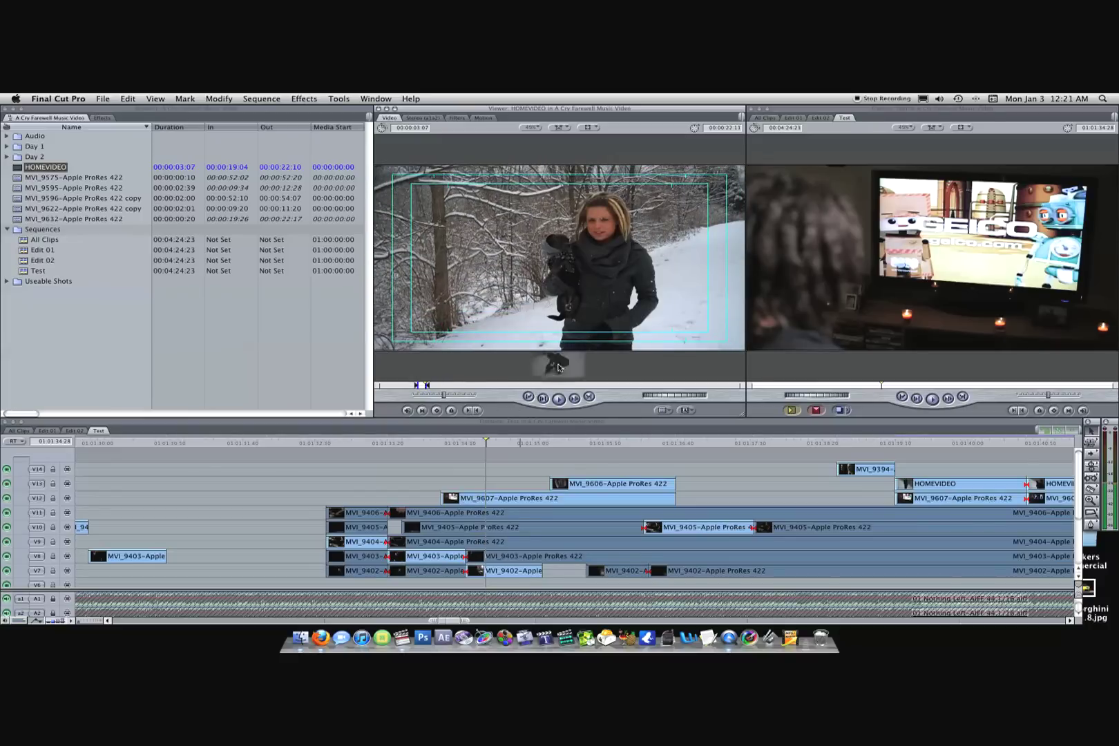
# Place HOMEVIDEO on track V14, shorten its end, and select it
pyautogui.moveTo(542, 354); pyautogui.dragTo(459, 472)
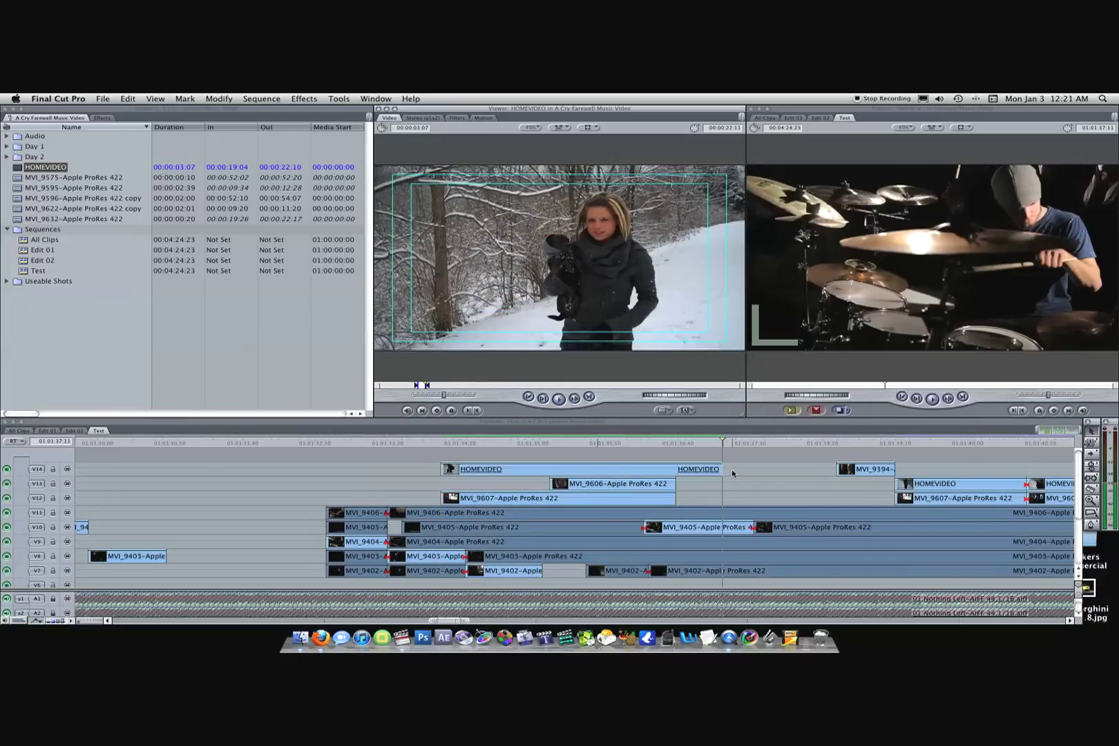
pyautogui.moveTo(723, 469); pyautogui.dragTo(548, 469)
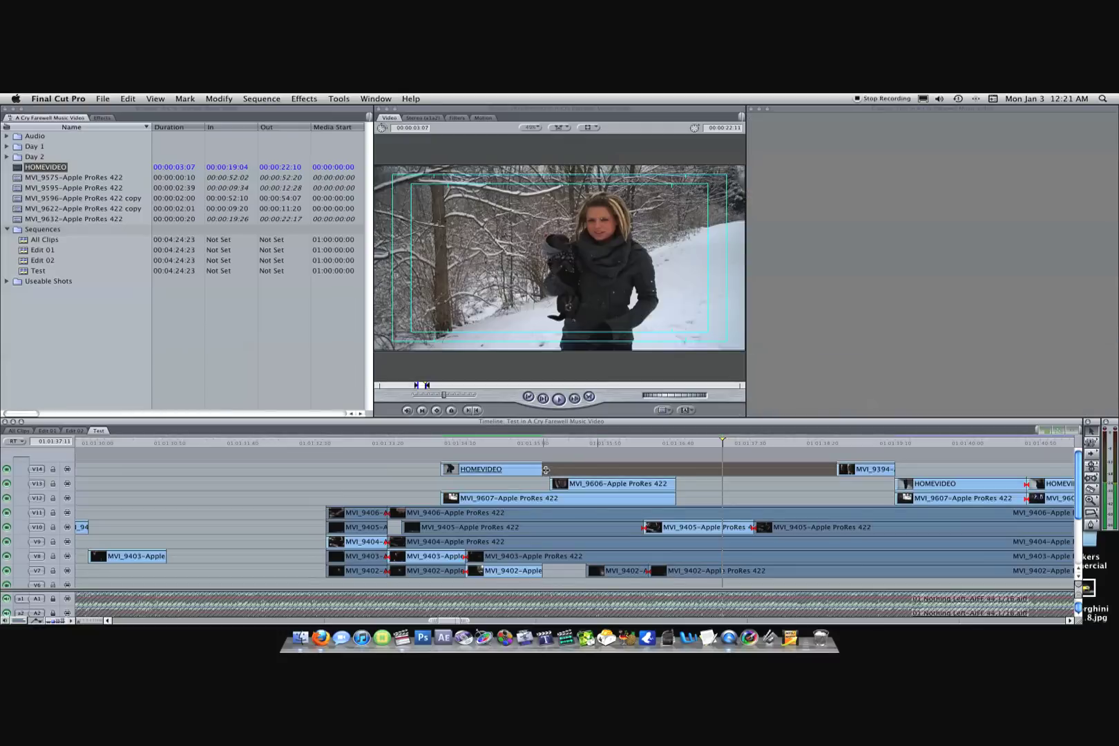
pyautogui.click(510, 442)
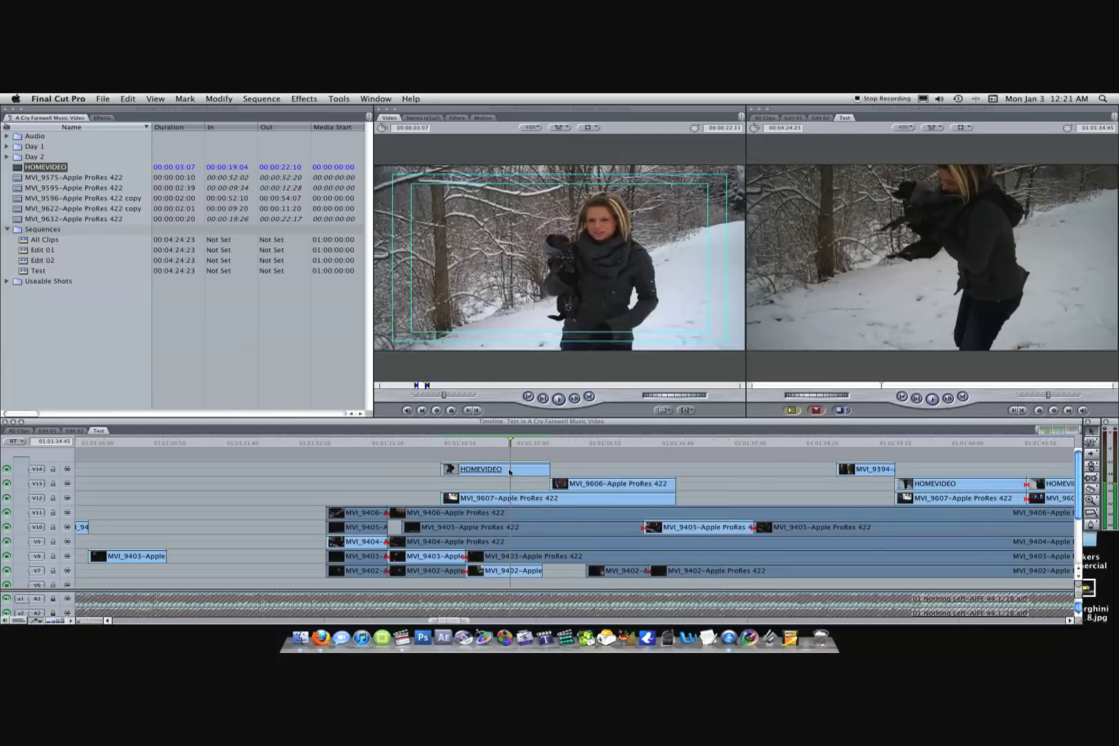
pyautogui.click(510, 472)
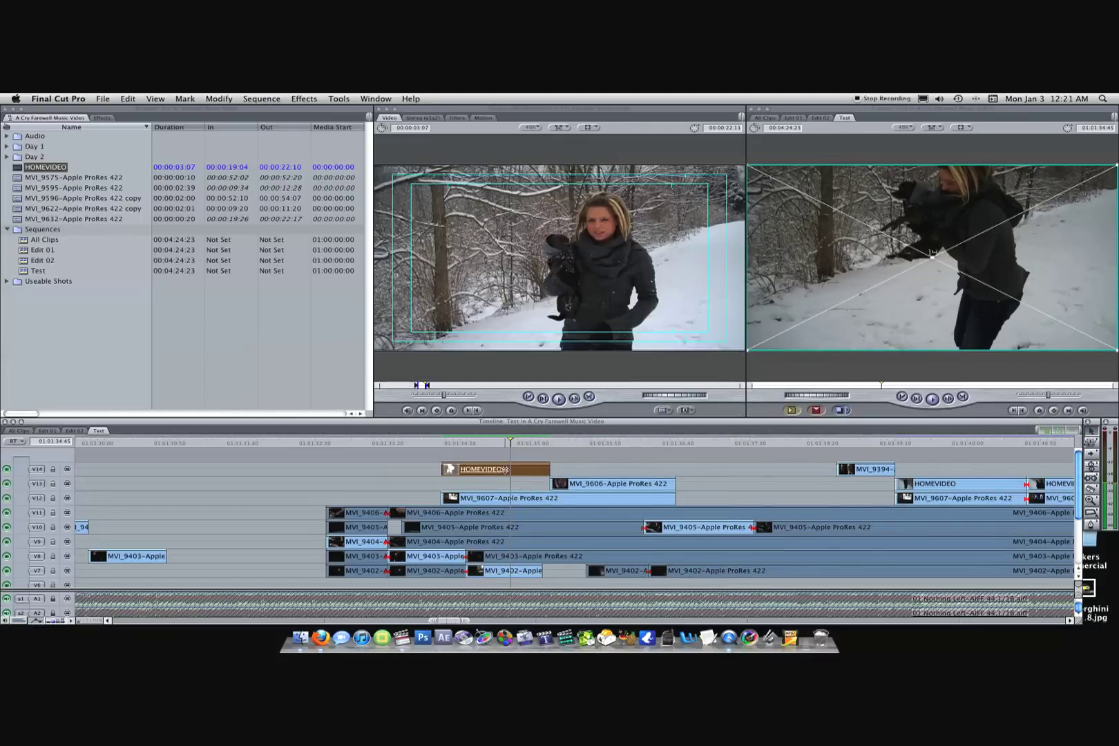
# Set the HOMEVIDEO clip's Motion Scale to 50 and move it over the TV screen
pyautogui.doubleClick(506, 470)
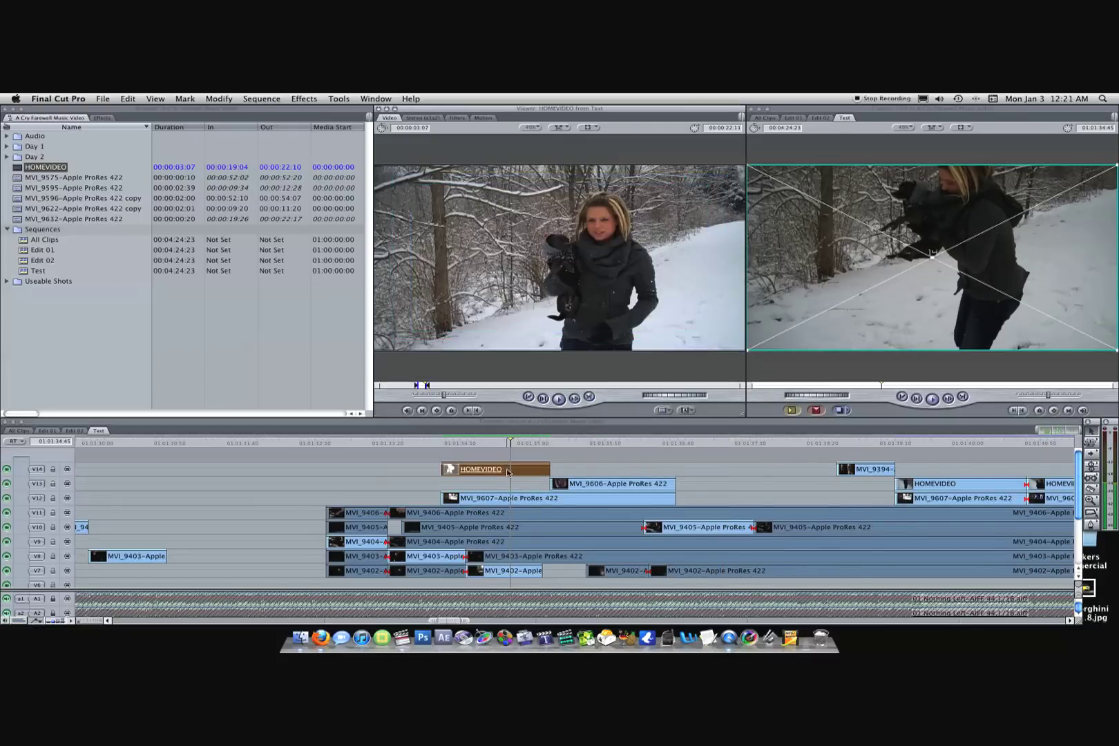
pyautogui.click(483, 118)
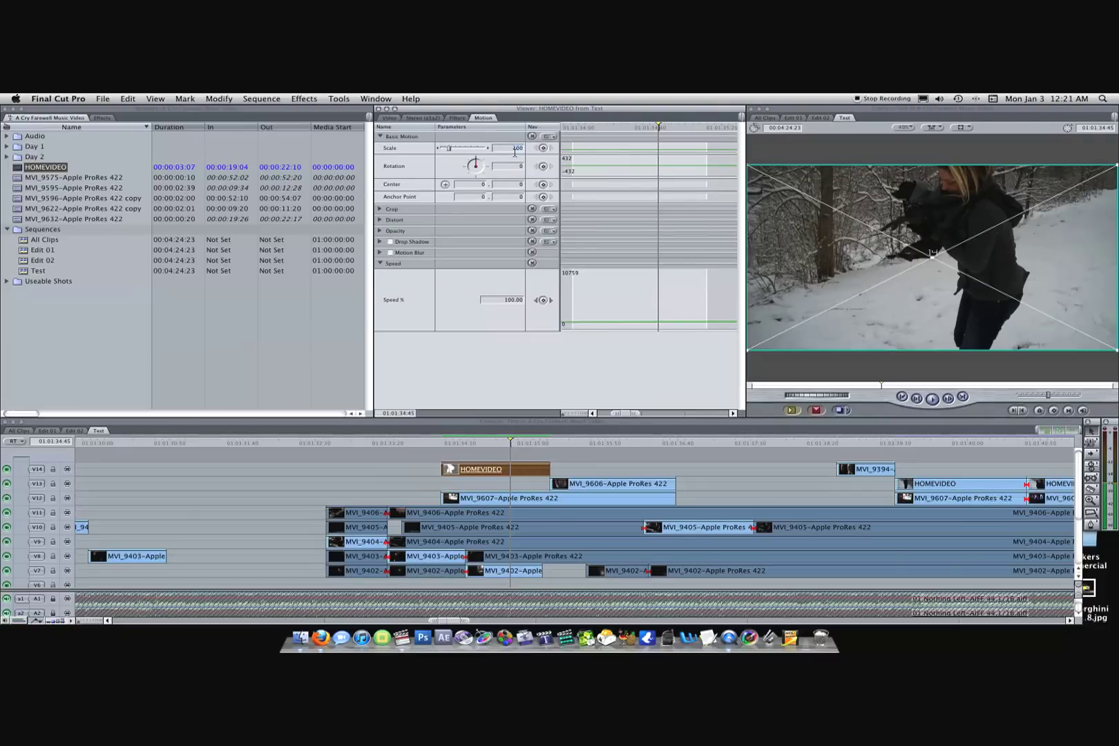
pyautogui.press('Return')
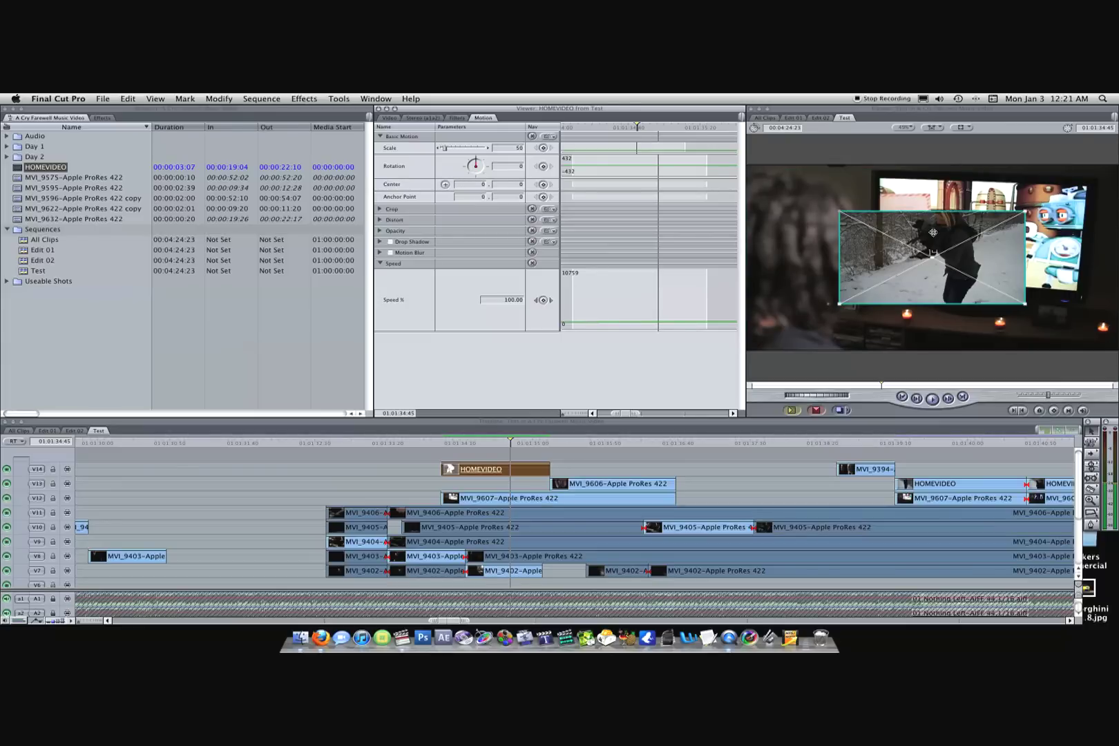
pyautogui.moveTo(931, 267); pyautogui.dragTo(978, 245)
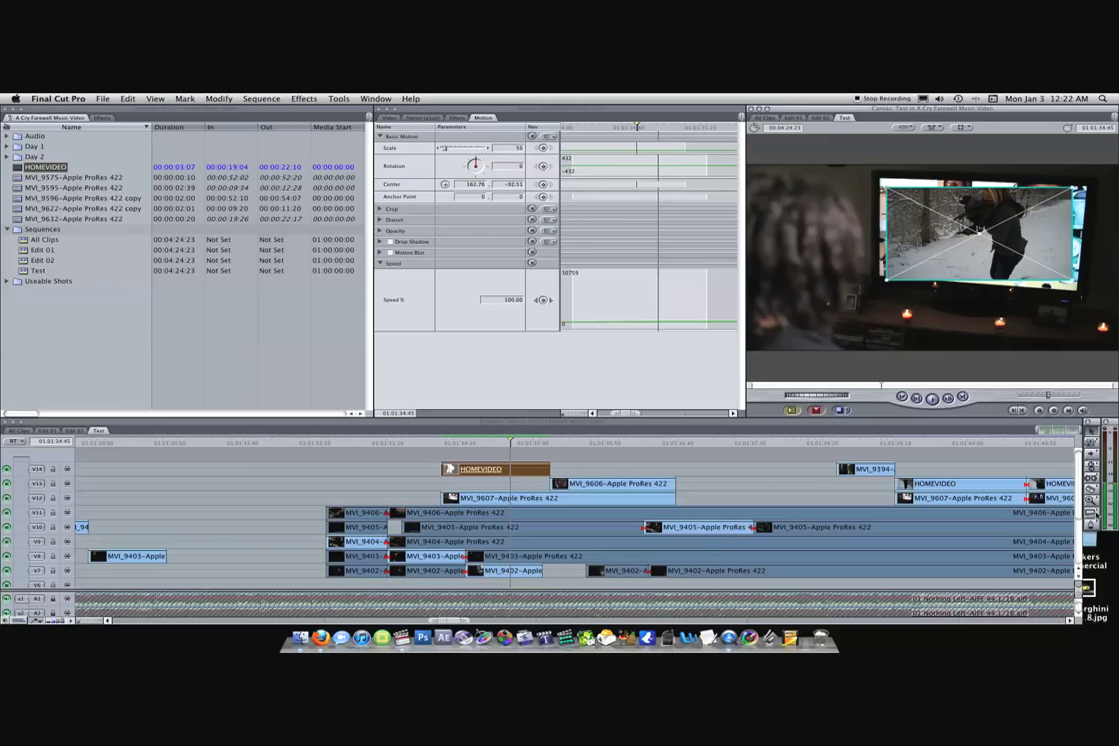
pyautogui.moveTo(1096, 514)
pyautogui.mouseDown()
pyautogui.moveTo(1077, 515)
pyautogui.moveTo(1101, 525)
pyautogui.moveTo(1061, 518)
pyautogui.moveTo(1094, 516)
pyautogui.moveTo(1076, 515)
pyautogui.mouseUp()
# Drag the four distort corners onto the TV screen's corners so the footage fills it
pyautogui.moveTo(882, 186)
pyautogui.mouseDown()
pyautogui.moveTo(767, 146)
pyautogui.moveTo(751, 200)
pyautogui.moveTo(863, 324)
pyautogui.moveTo(849, 216)
pyautogui.moveTo(821, 200)
pyautogui.moveTo(870, 176)
pyautogui.moveTo(829, 211)
pyautogui.moveTo(893, 186)
pyautogui.moveTo(953, 200)
pyautogui.moveTo(880, 178)
pyautogui.mouseUp()
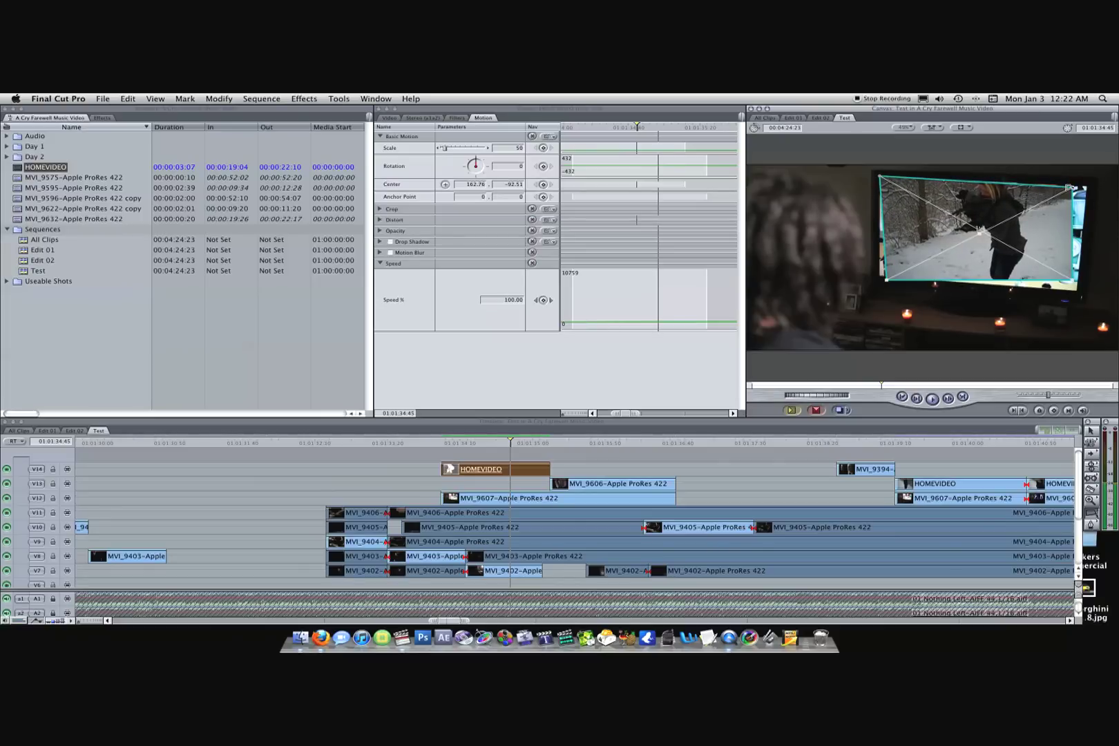
pyautogui.moveTo(1073, 187); pyautogui.dragTo(1090, 186)
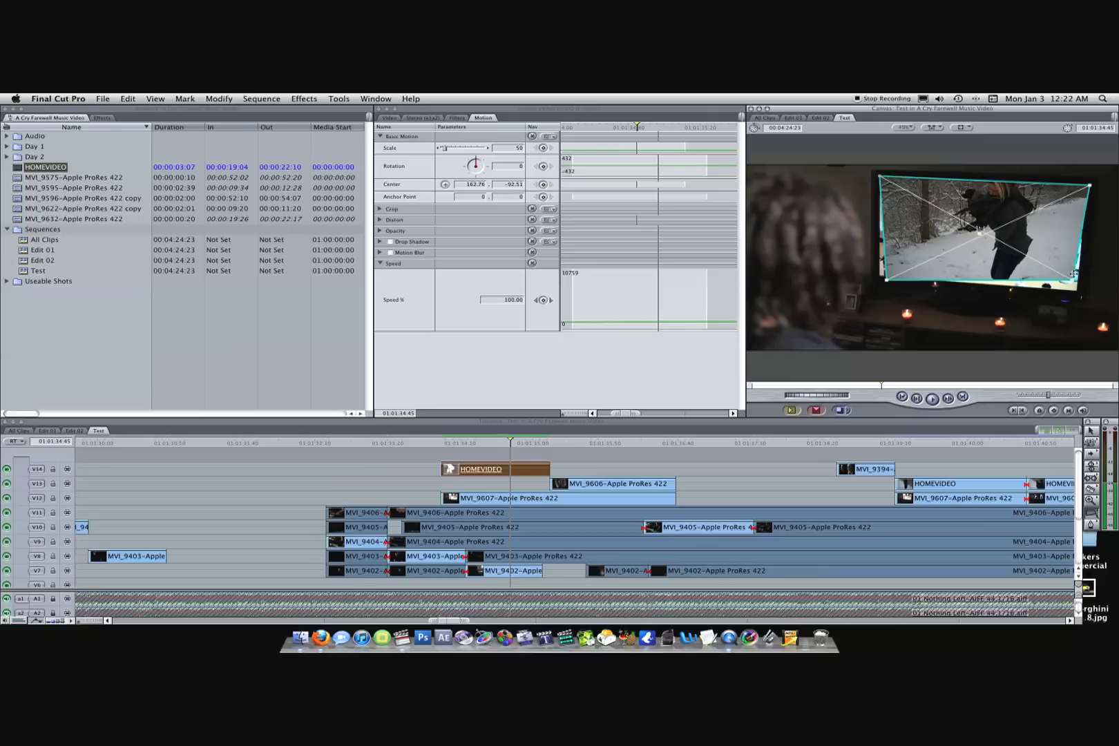
pyautogui.moveTo(1067, 279); pyautogui.dragTo(1076, 297)
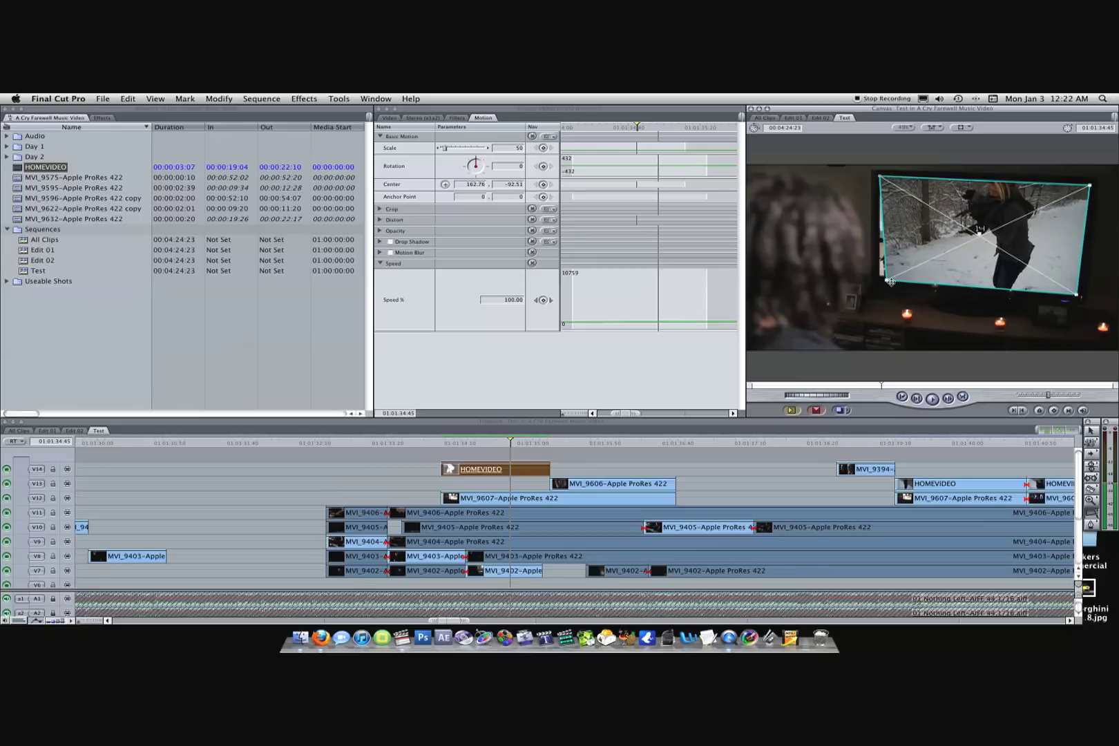
pyautogui.moveTo(886, 279); pyautogui.dragTo(879, 280)
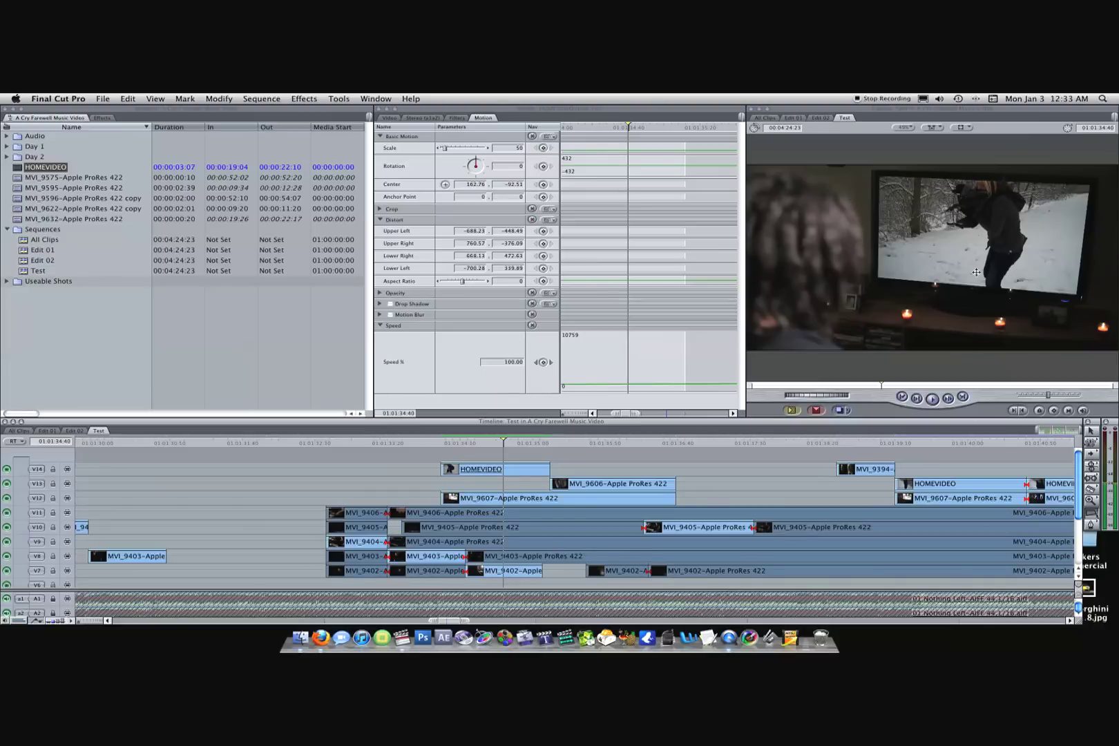
pyautogui.press('d')
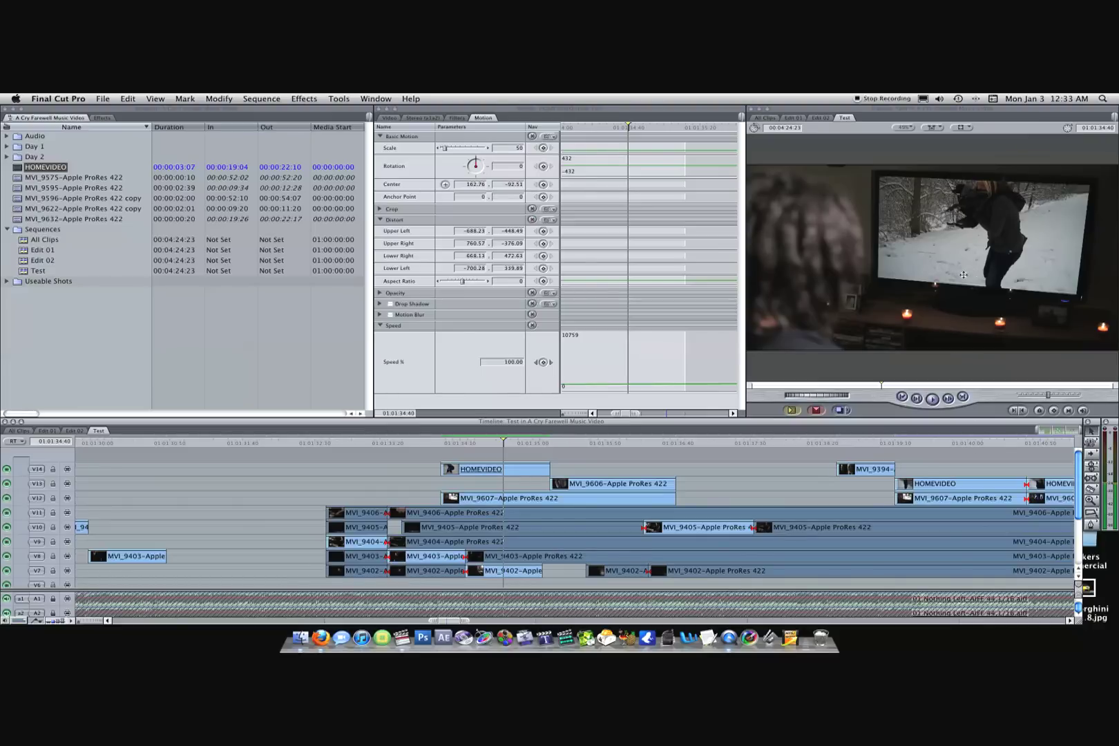